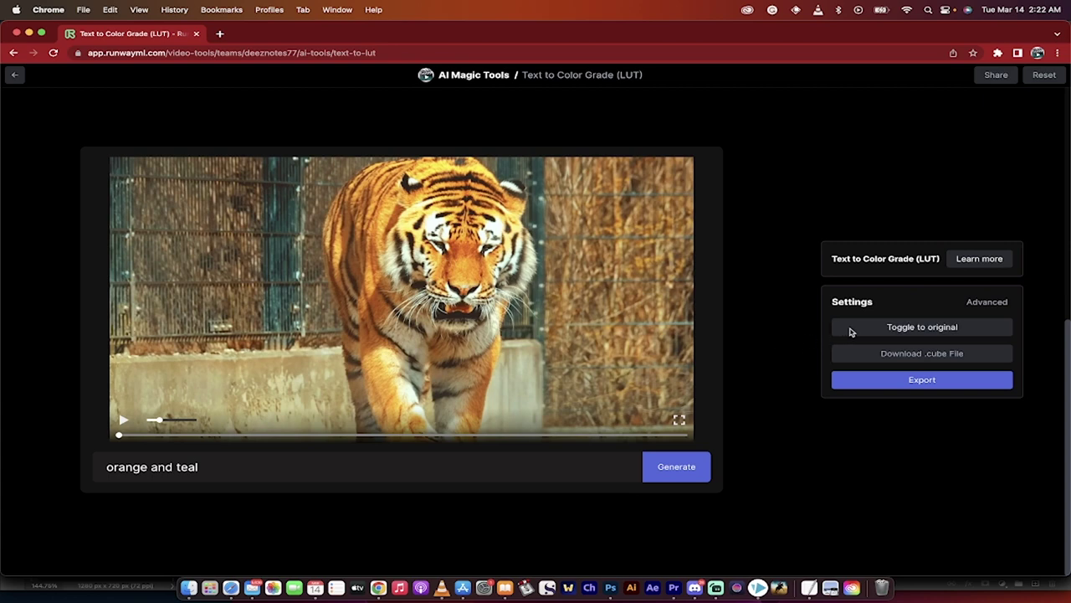
Step: Play the orange-and-teal graded tiger clip, then switch to the original footage and play and pause it
left_click(121, 421)
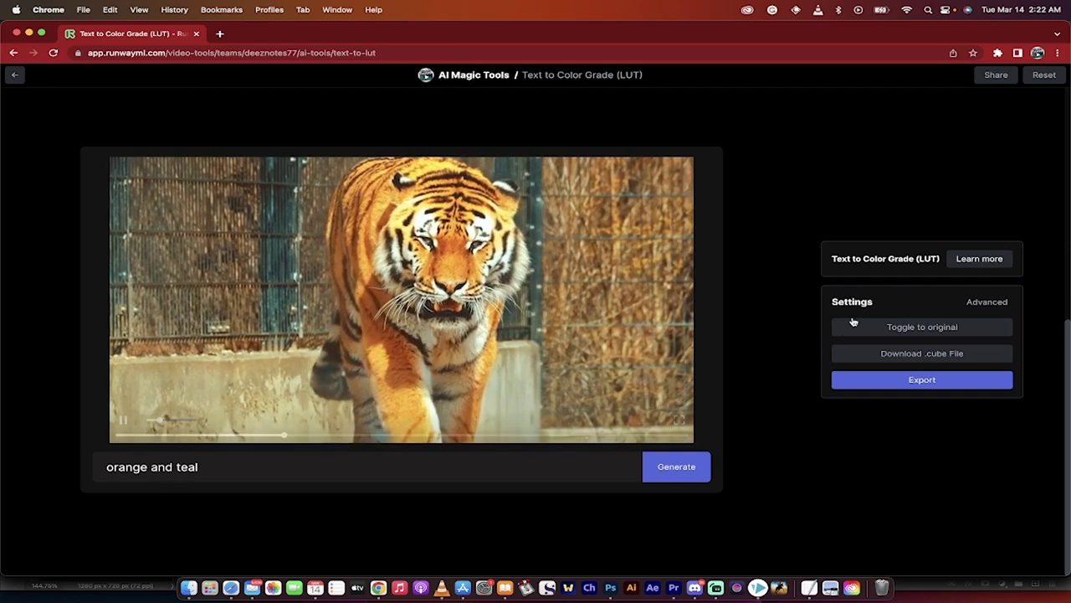
left_click(854, 326)
left_click(123, 421)
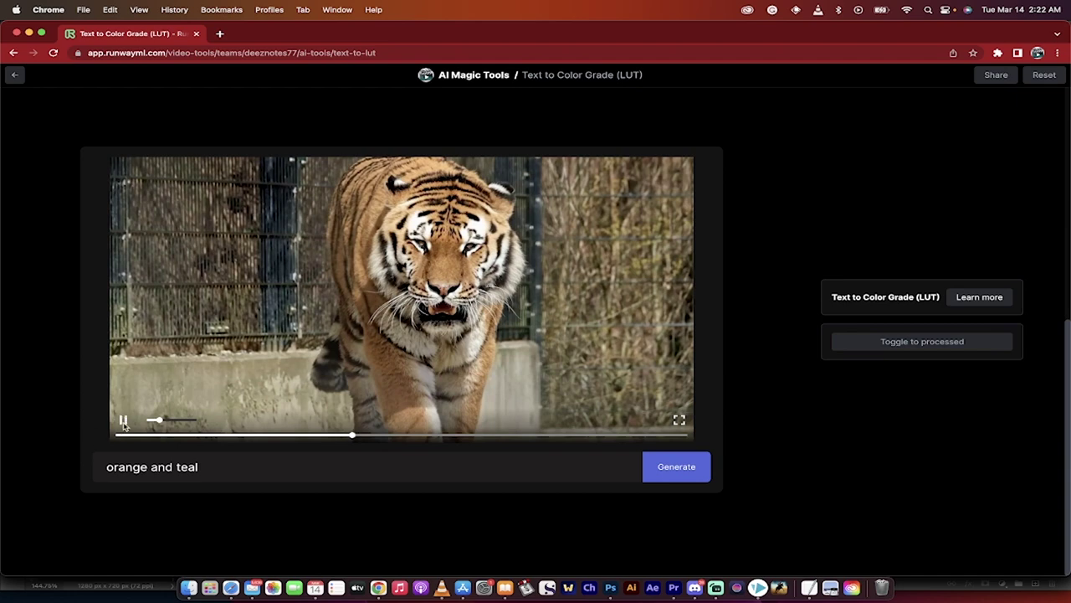
left_click(124, 421)
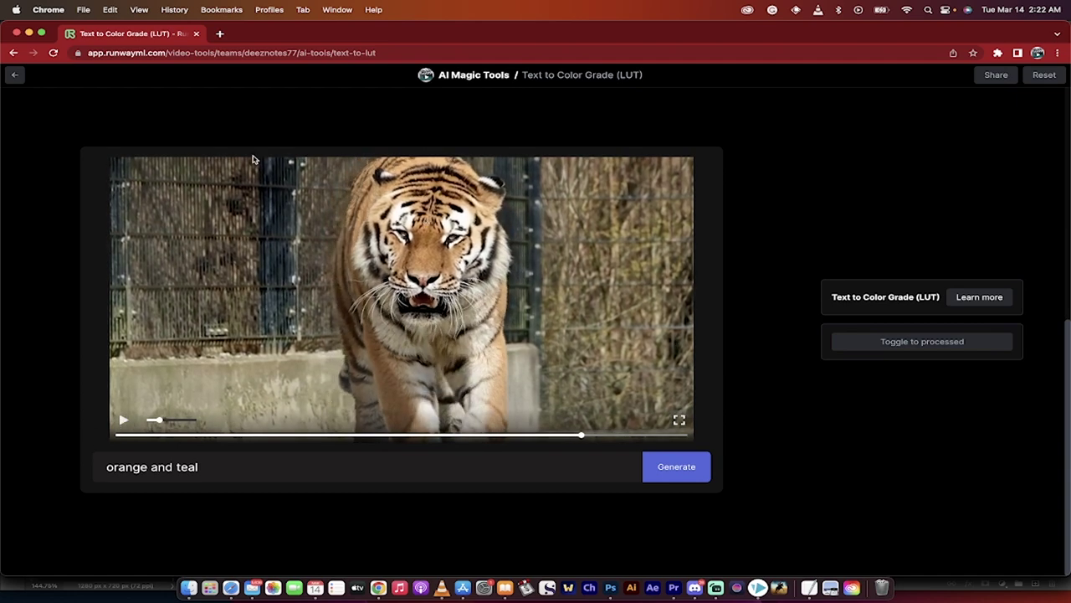
Step: Navigate the browser to runwayml.com
left_click(218, 55)
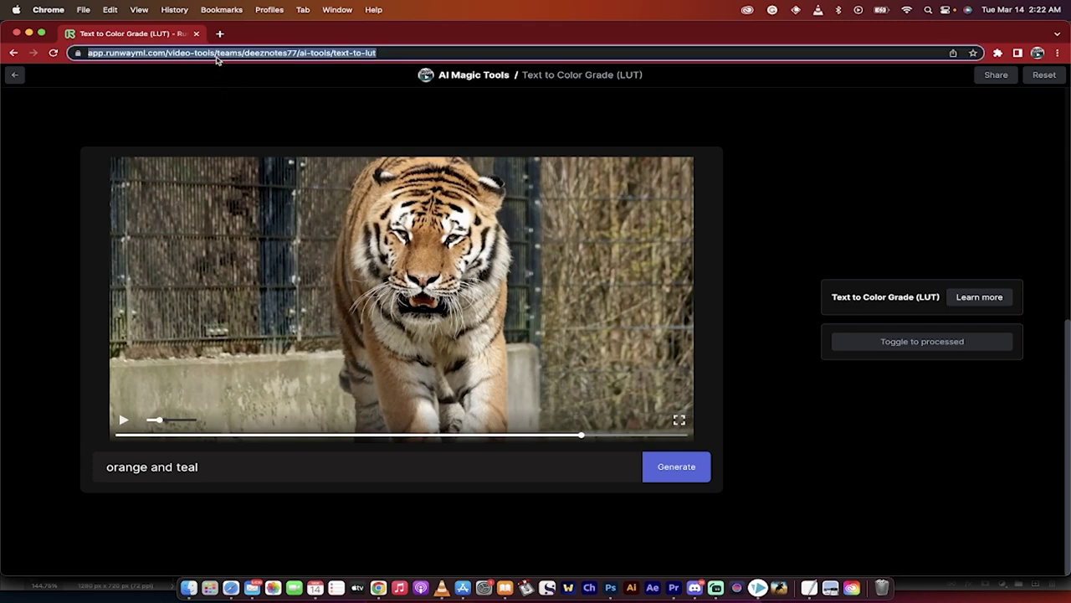
type("runwayml.c")
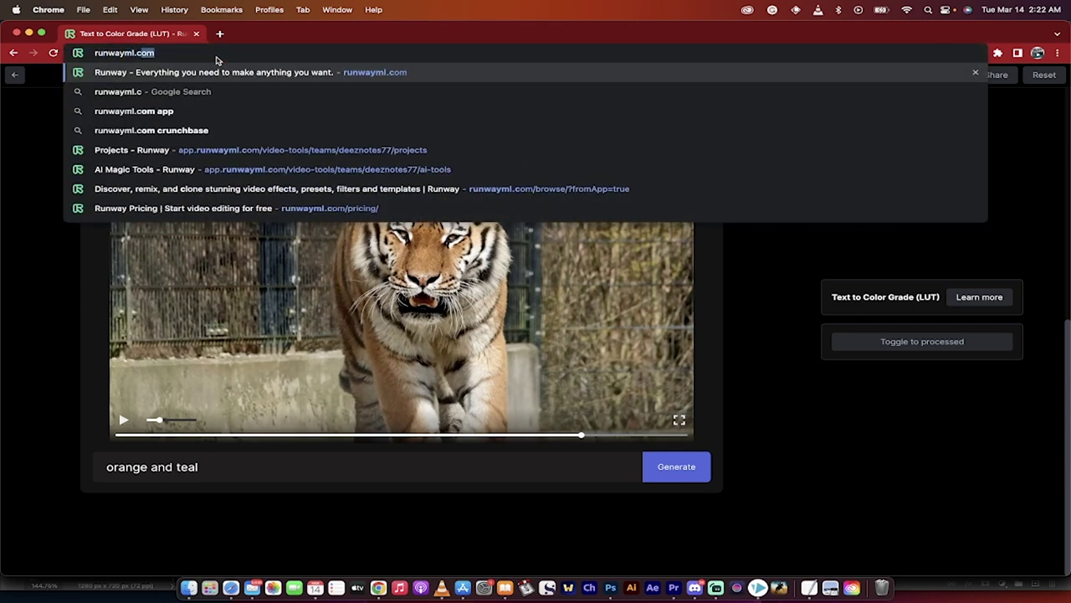
key("Return")
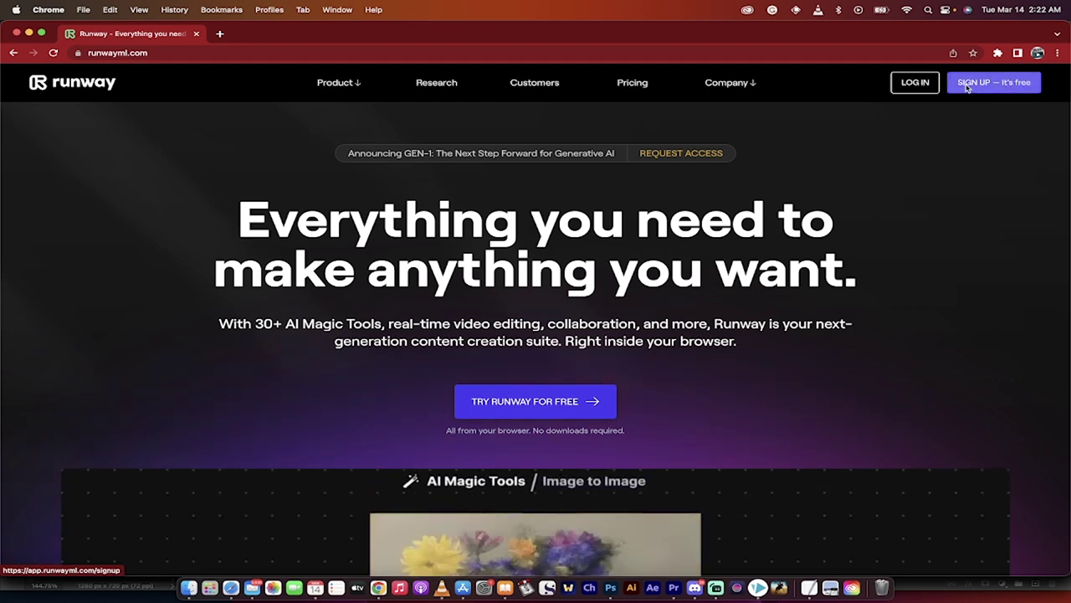
Step: Log in and scroll the AI Magic Tools page down to the Text to Color Grade (LUT) card
left_click(917, 87)
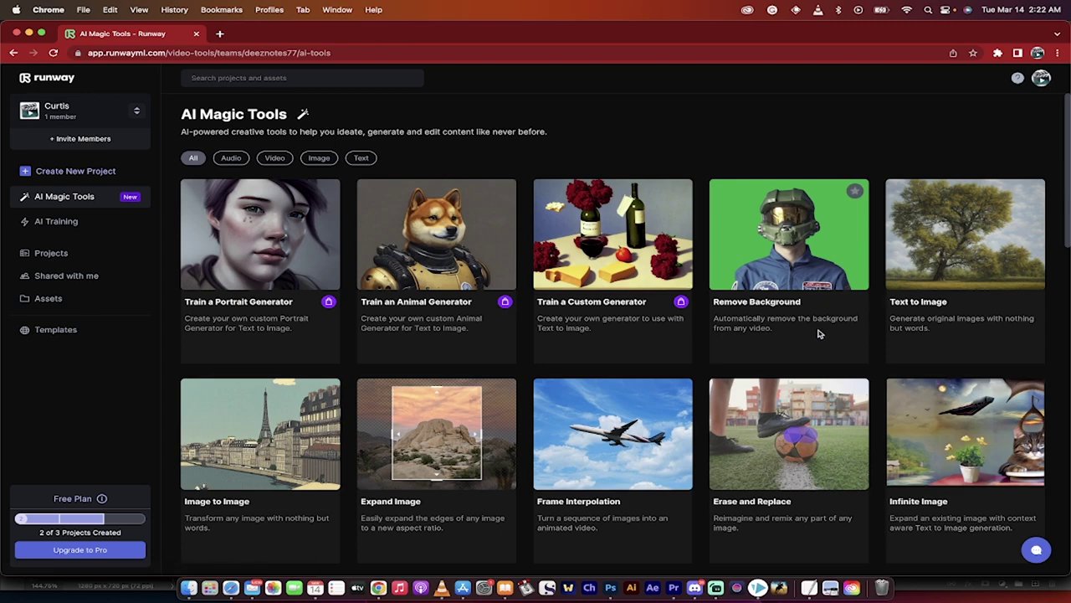
scroll(819, 333, "down", 5)
scroll(818, 333, "down", 3)
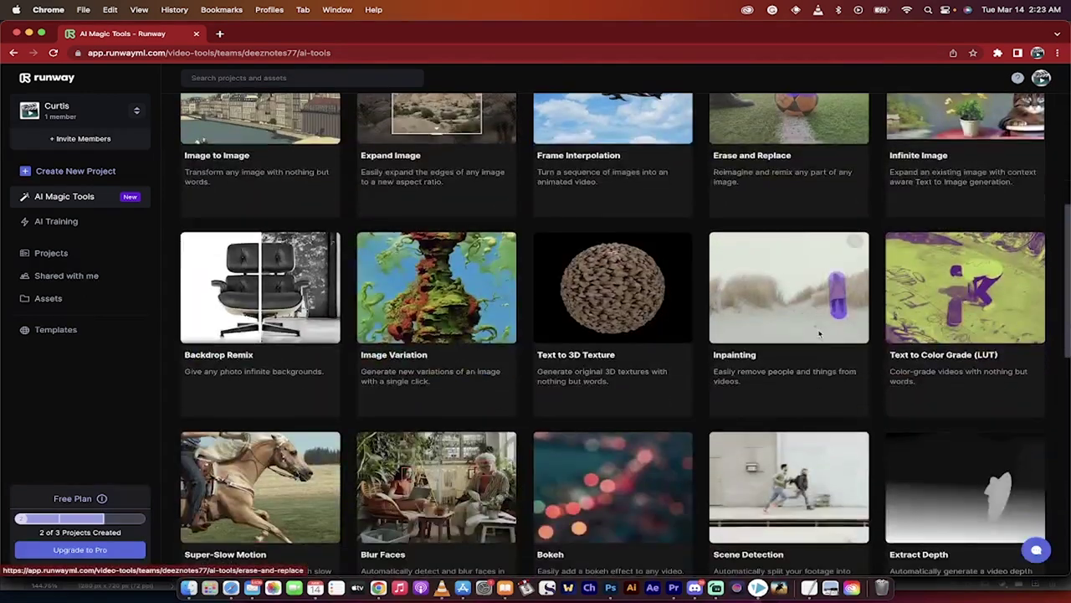
Step: Open Text to Color Grade (LUT) and drag Tiger.mp4 from the assets into its drop zone
left_click(967, 312)
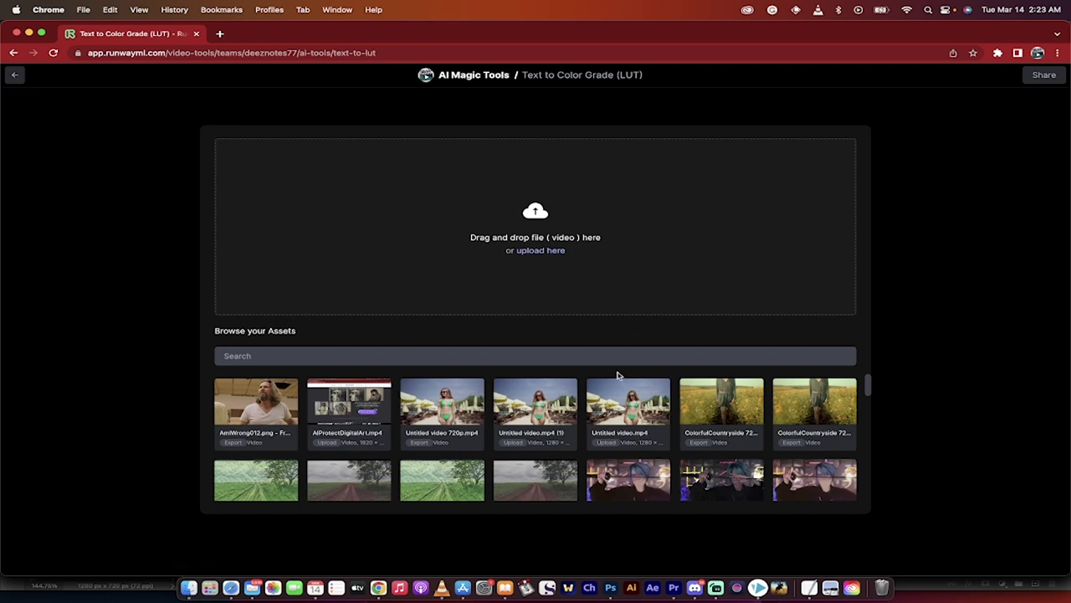
scroll(600, 440, "down", 2)
scroll(600, 441, "down", 2)
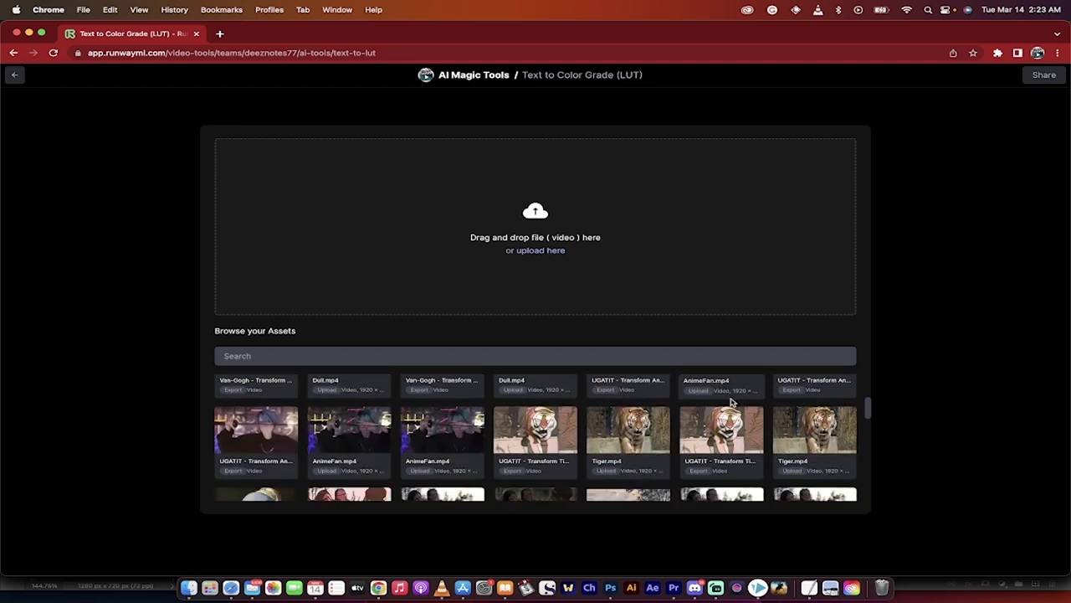
scroll(599, 440, "left", 5)
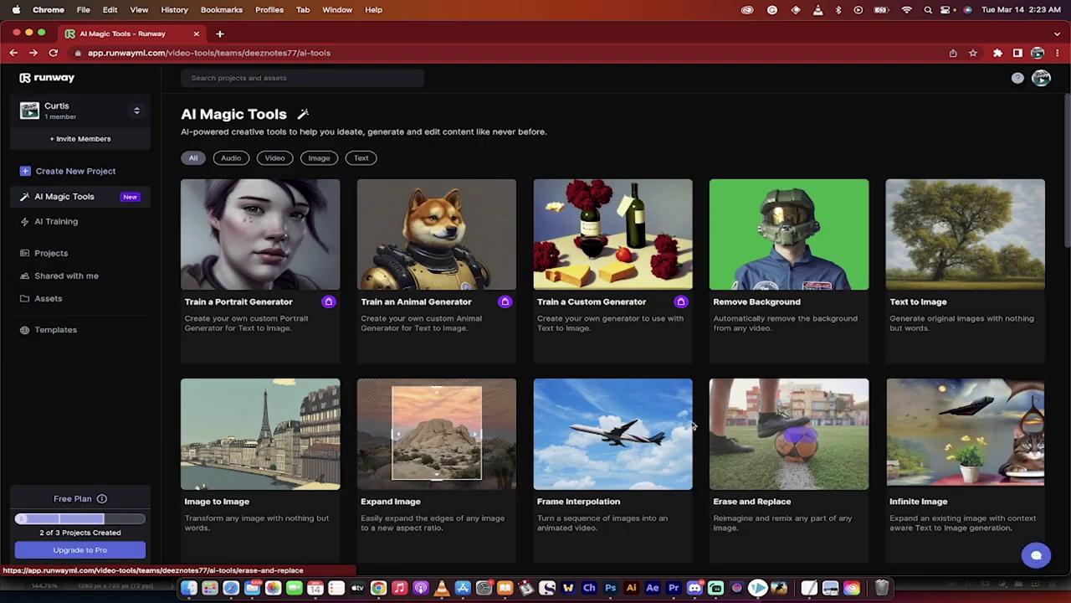
left_click(34, 52)
scroll(635, 421, "down", 5)
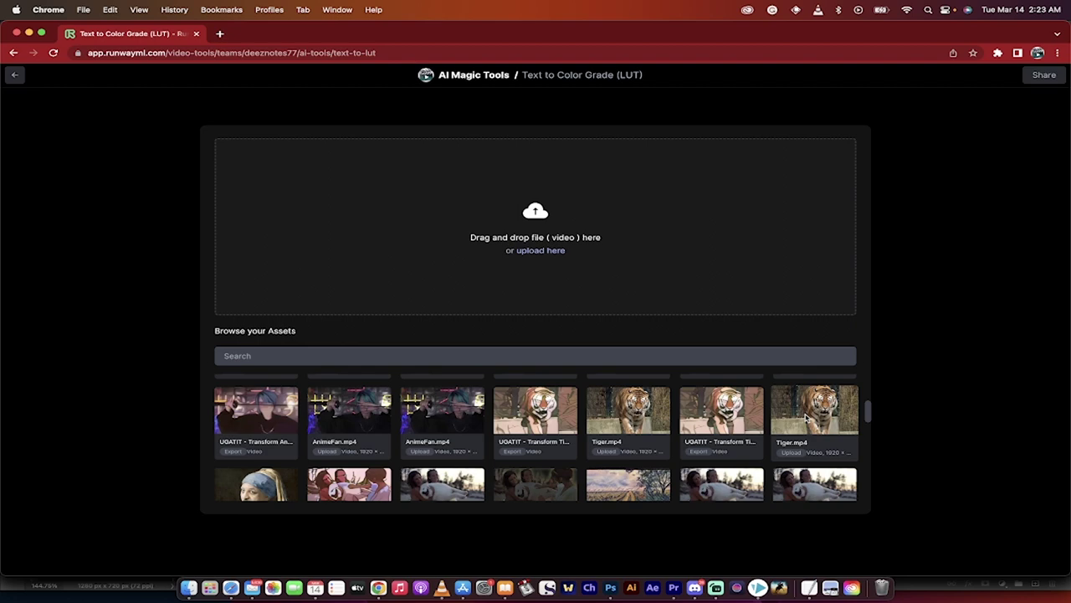
left_click_drag(806, 416, 649, 275)
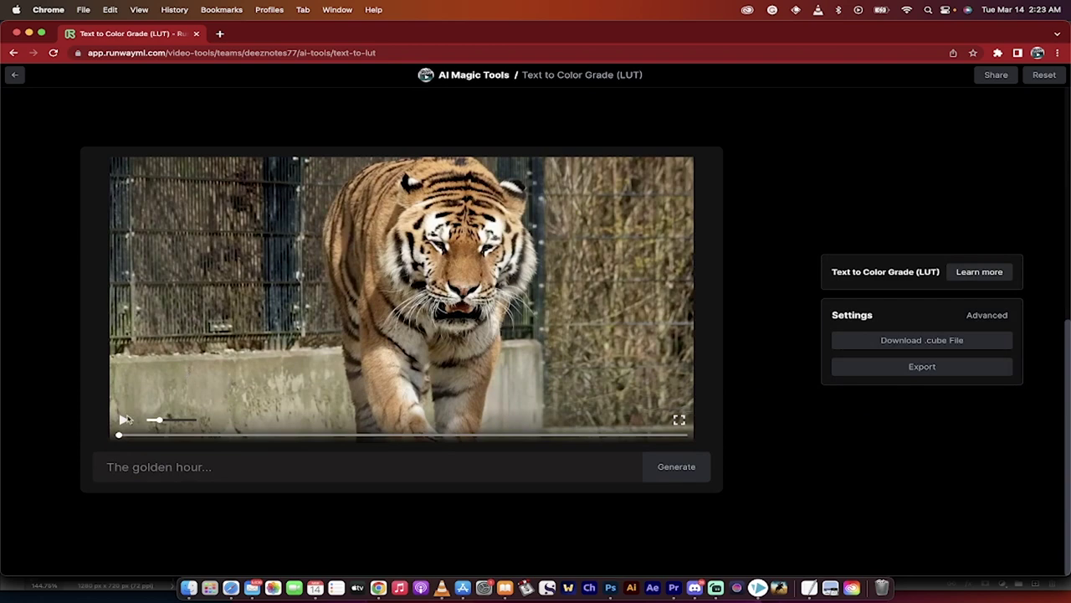
Step: Preview the tiger clip and scrub playback back to the start
left_click(124, 419)
left_click(124, 419)
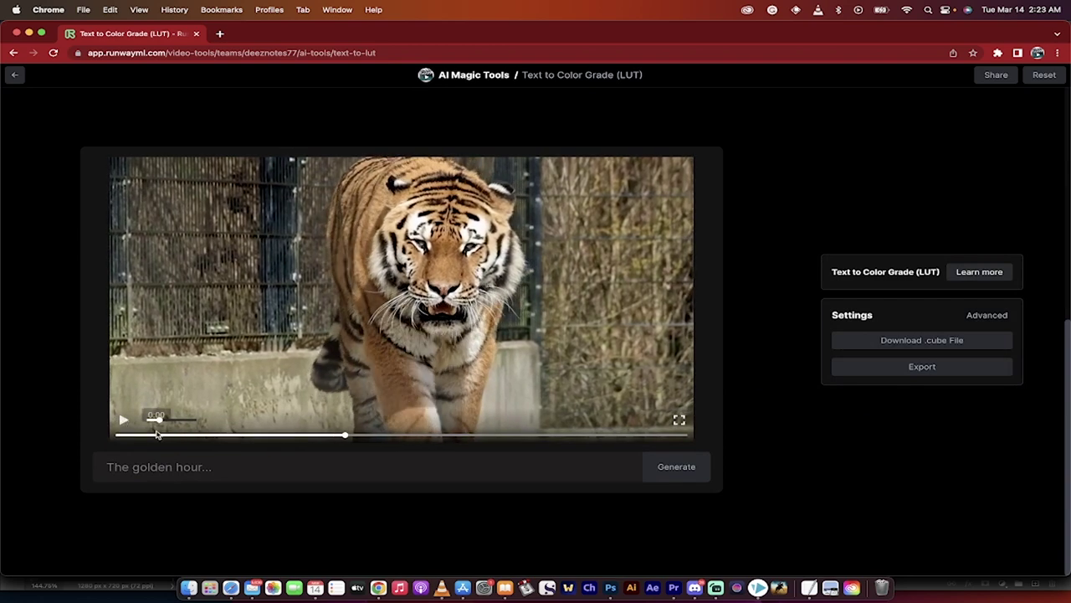
left_click_drag(157, 433, 98, 435)
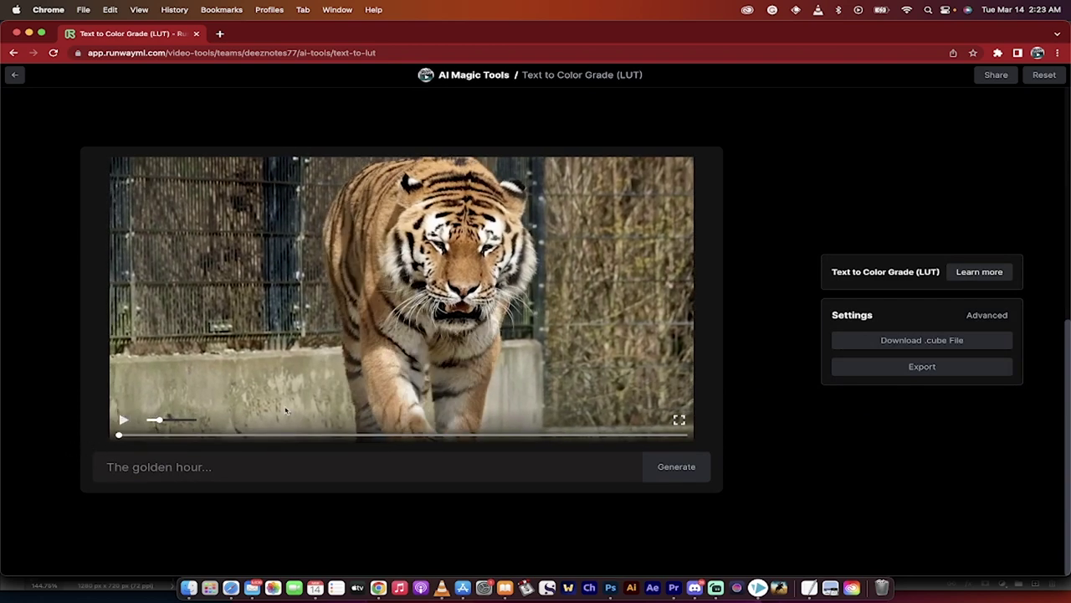
Step: Enter the prompt 'orange and teal' and generate the grade
left_click(301, 475)
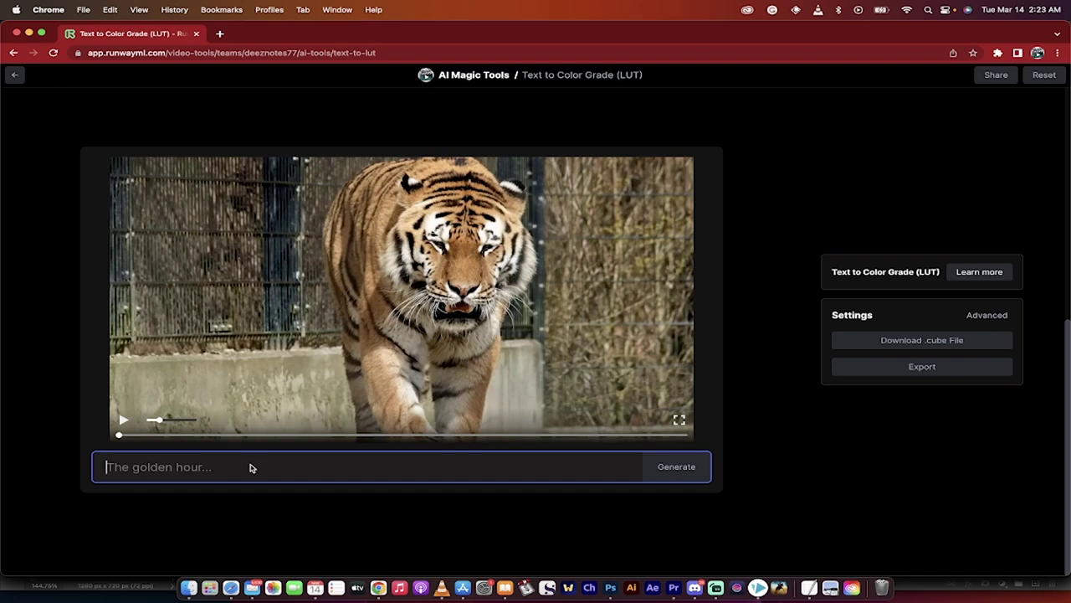
type("orand and")
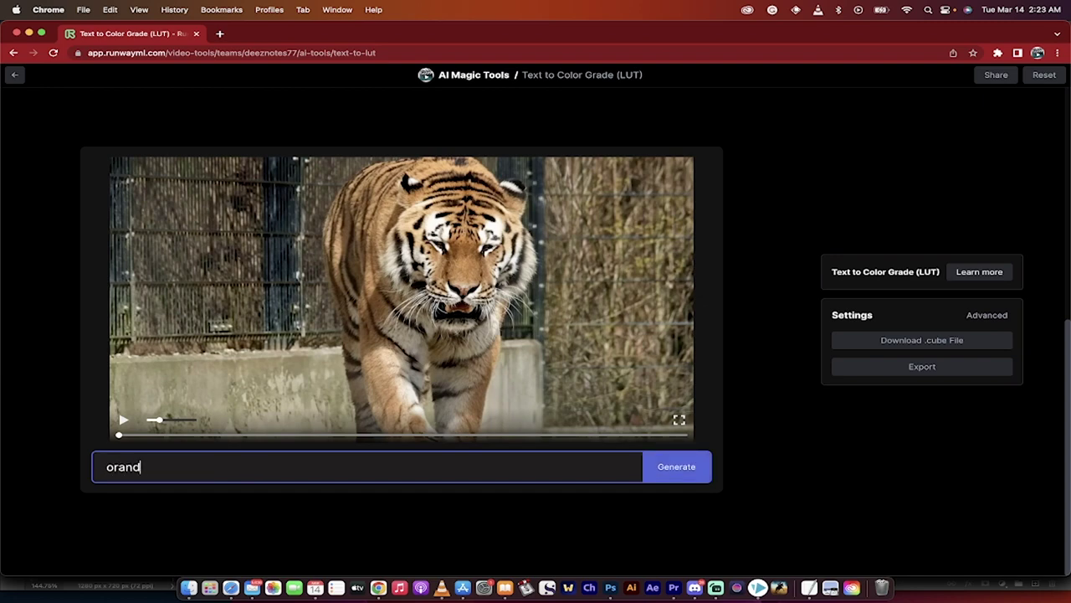
key("BackSpace")
key("BackSpace")
key("BackSpace")
type("ge and tea")
left_click(667, 475)
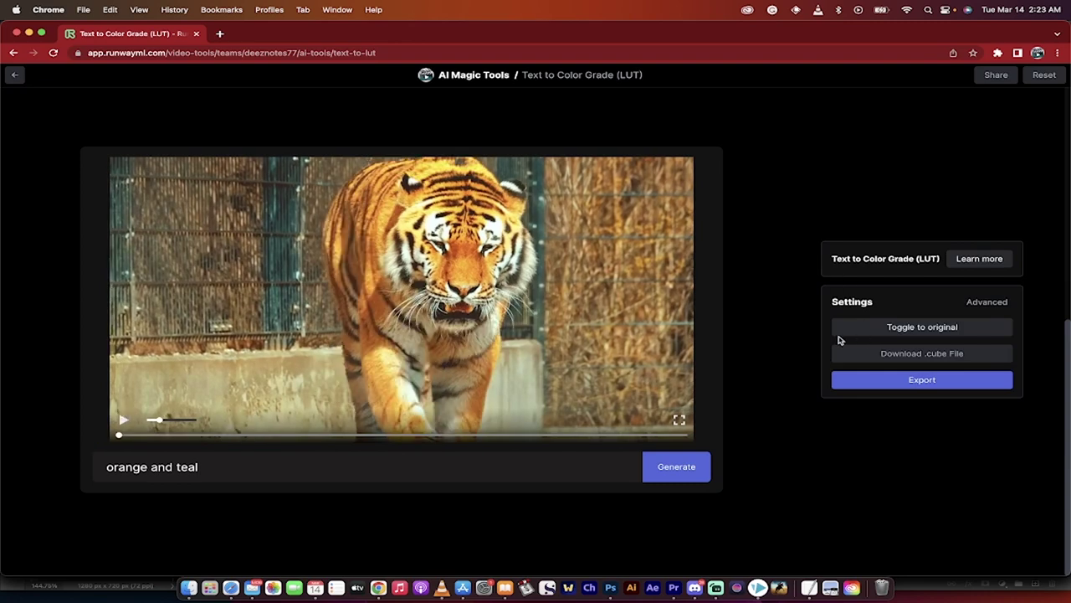
Step: Replace the prompt with 'starry night by vincent van gogh' and generate the new grade
left_click(218, 473)
key("super+a")
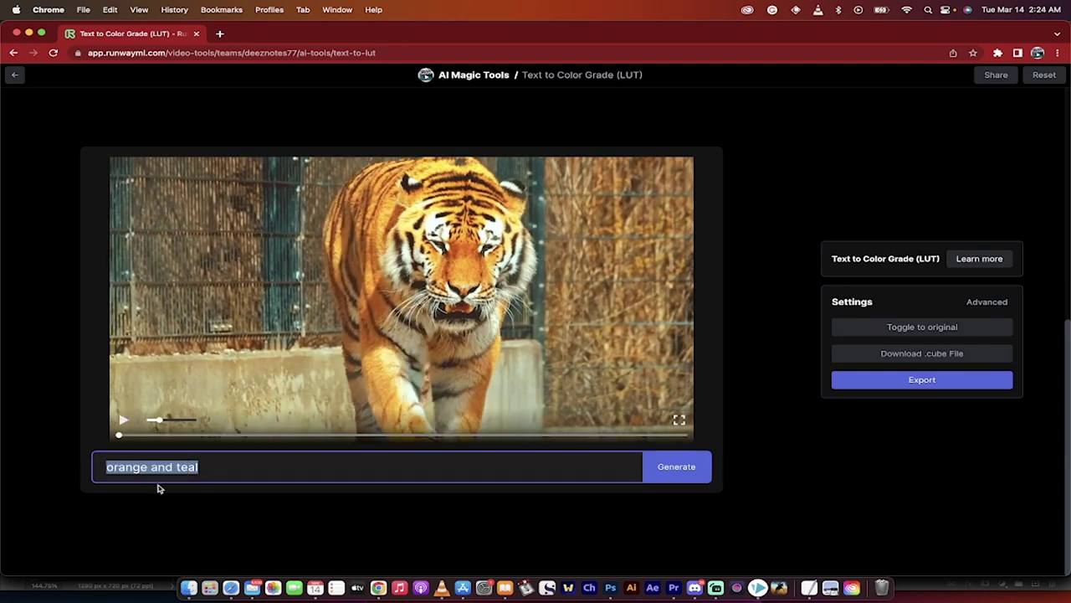
type("starry nig")
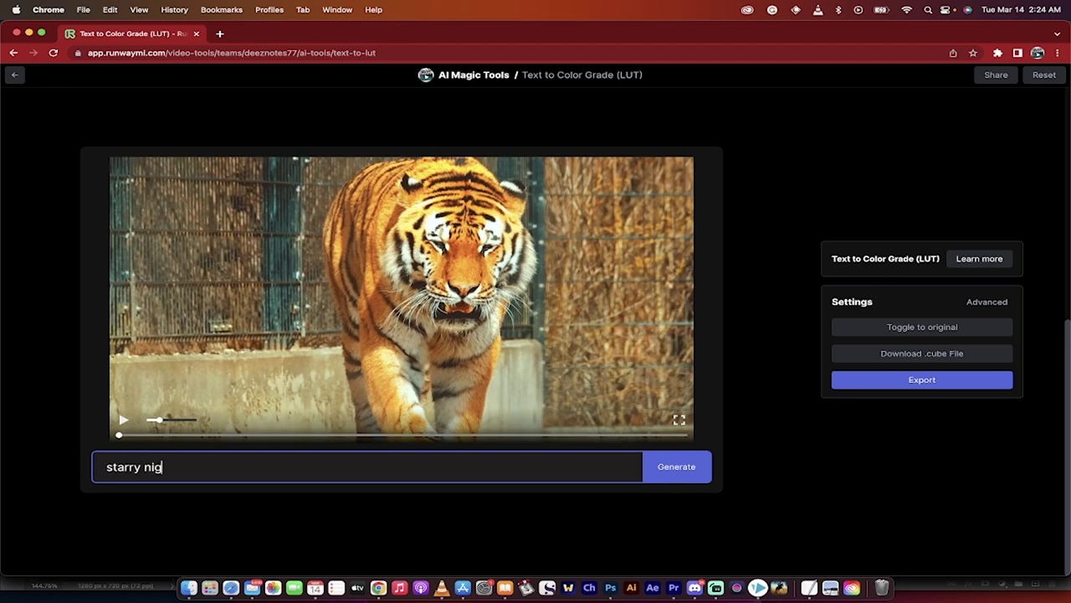
type("ht by vincent va")
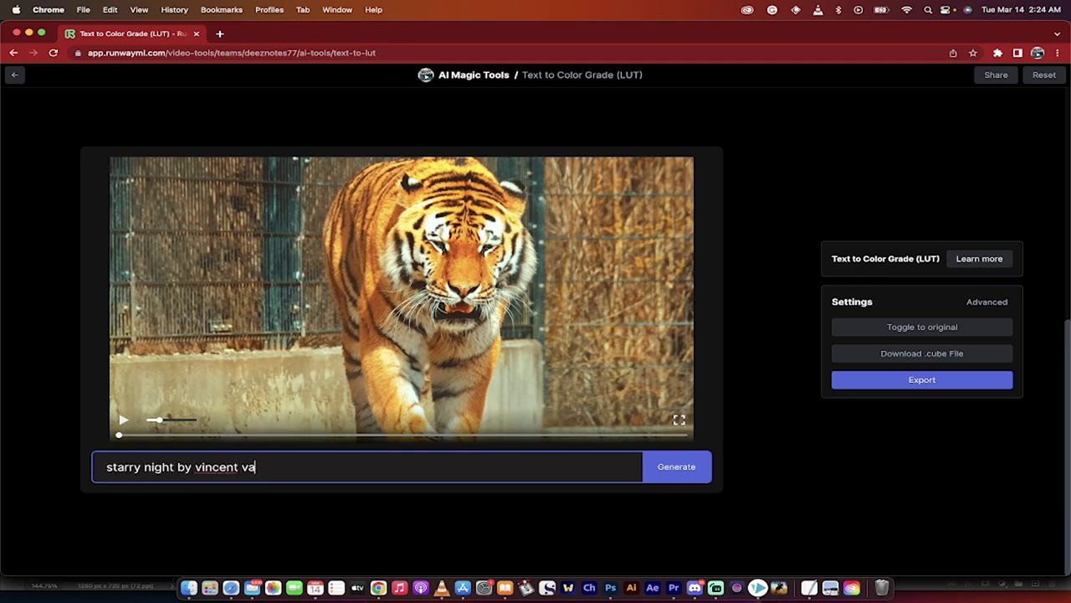
type("n gogh")
left_click(676, 472)
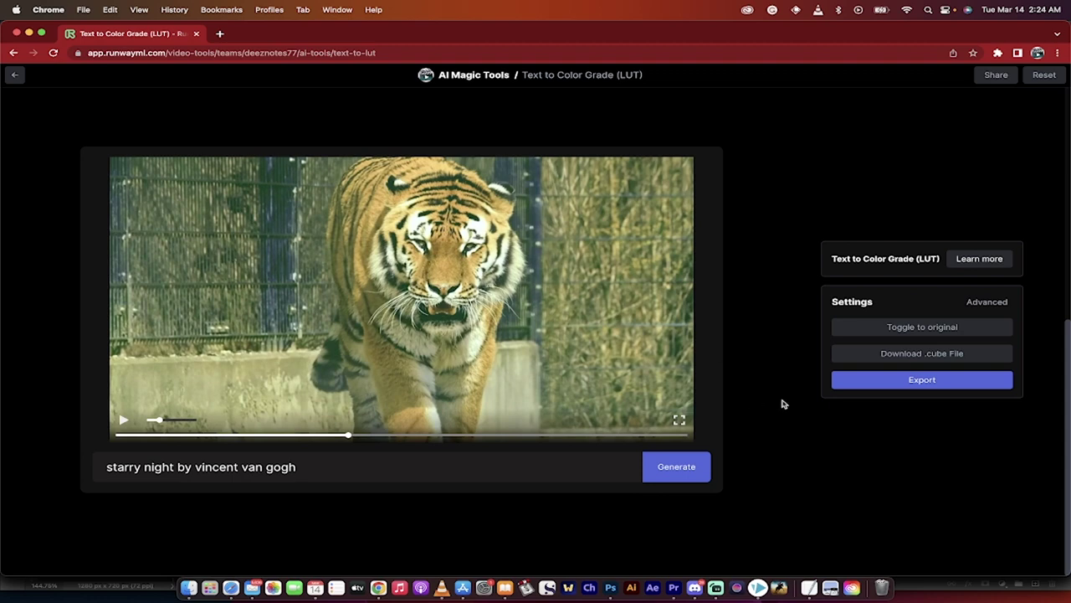
Step: Show Advanced settings and toggle between the original and Van Gogh-graded versions, ending on the graded one
left_click(985, 303)
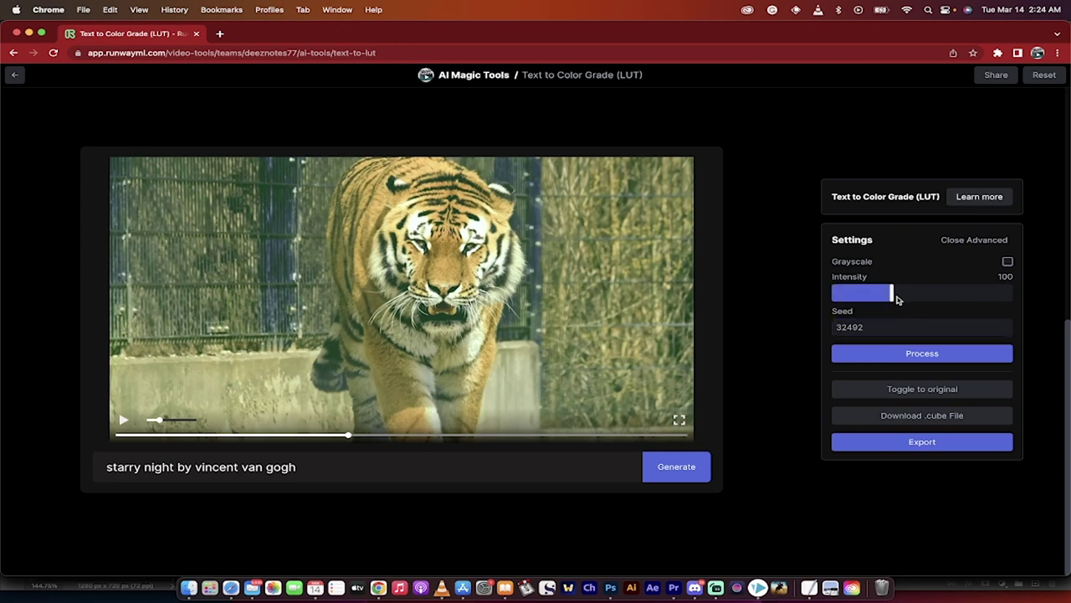
left_click(897, 390)
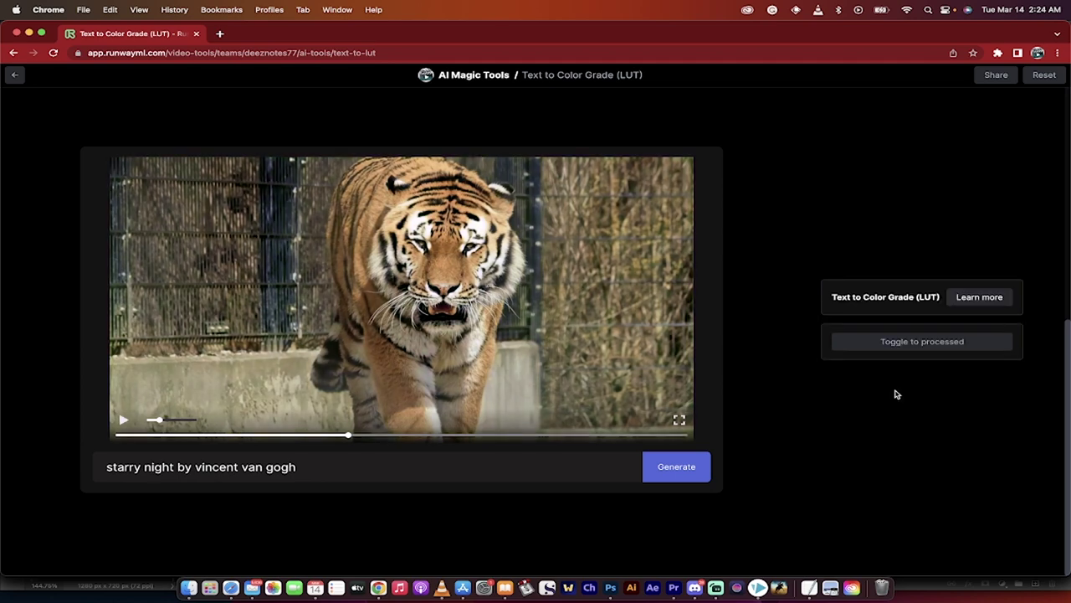
left_click(916, 342)
left_click(916, 391)
left_click(878, 339)
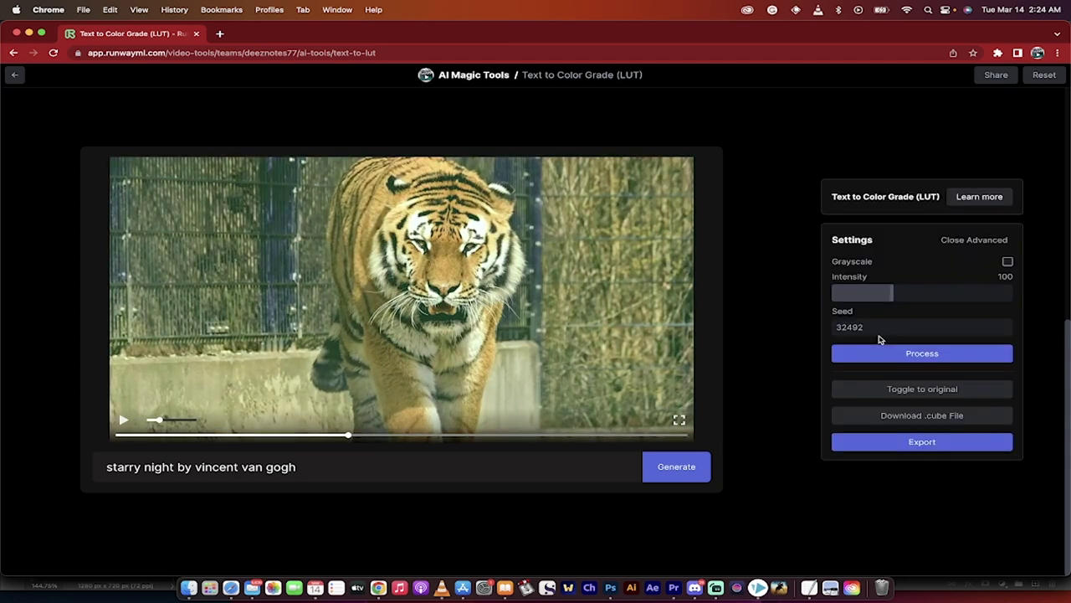
Step: Export the graded clip as MP4 at 720p resolution
left_click(896, 442)
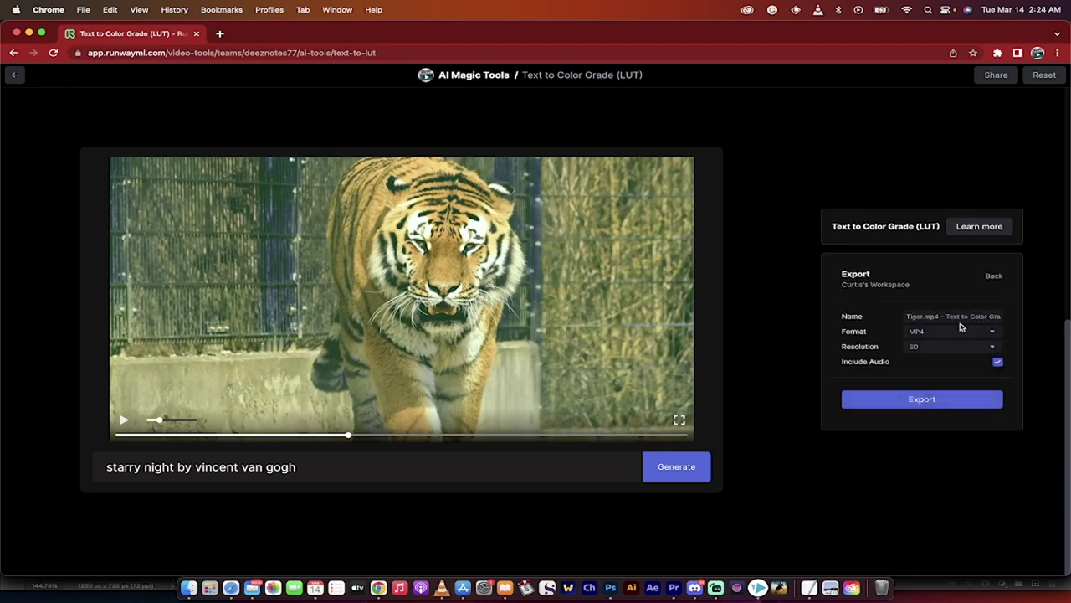
left_click(938, 350)
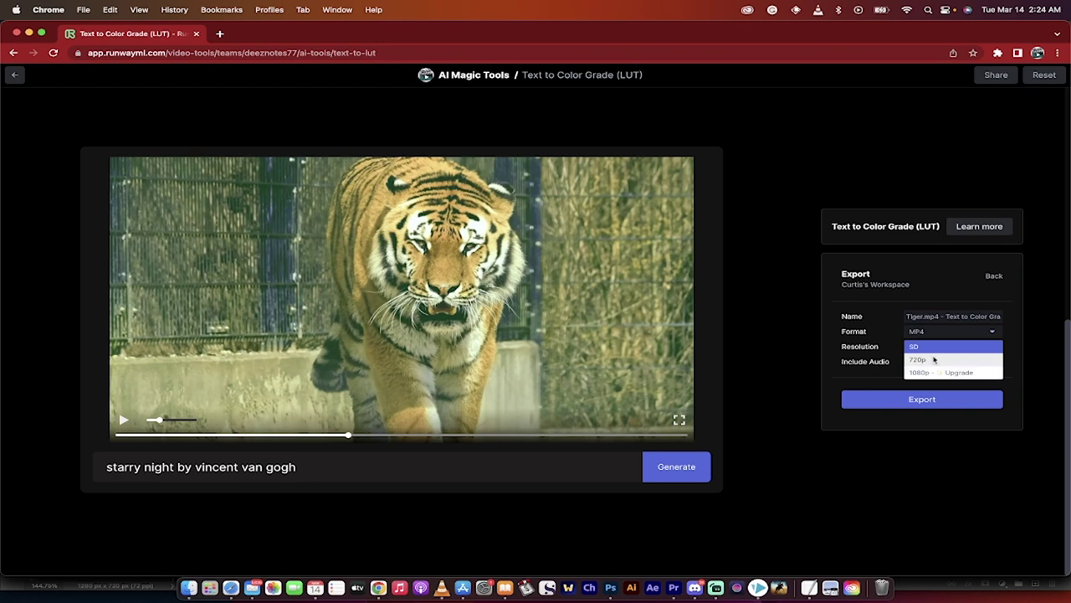
left_click(927, 361)
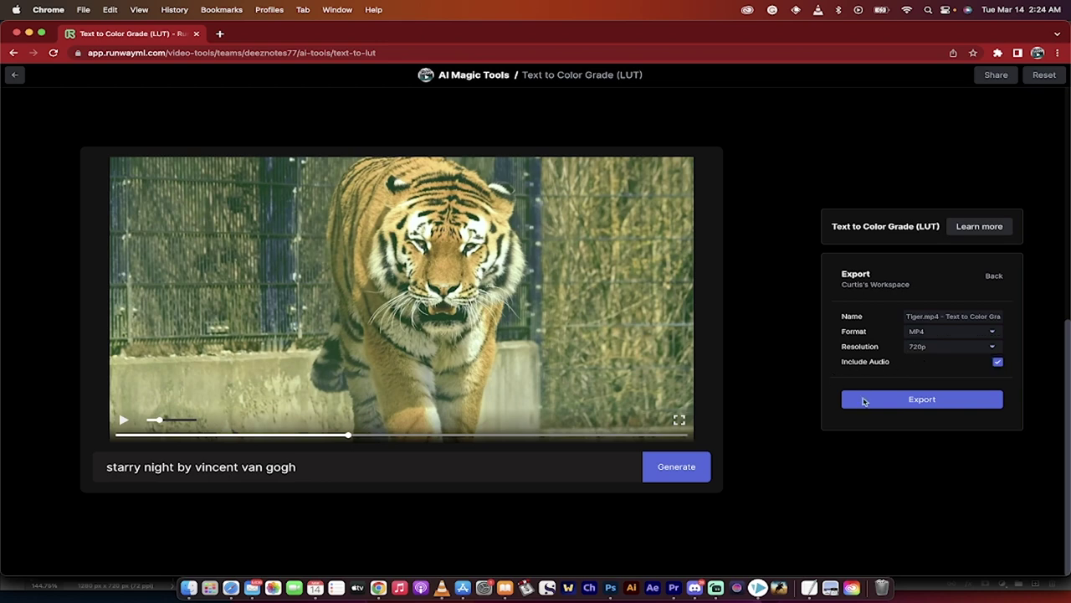
left_click(862, 401)
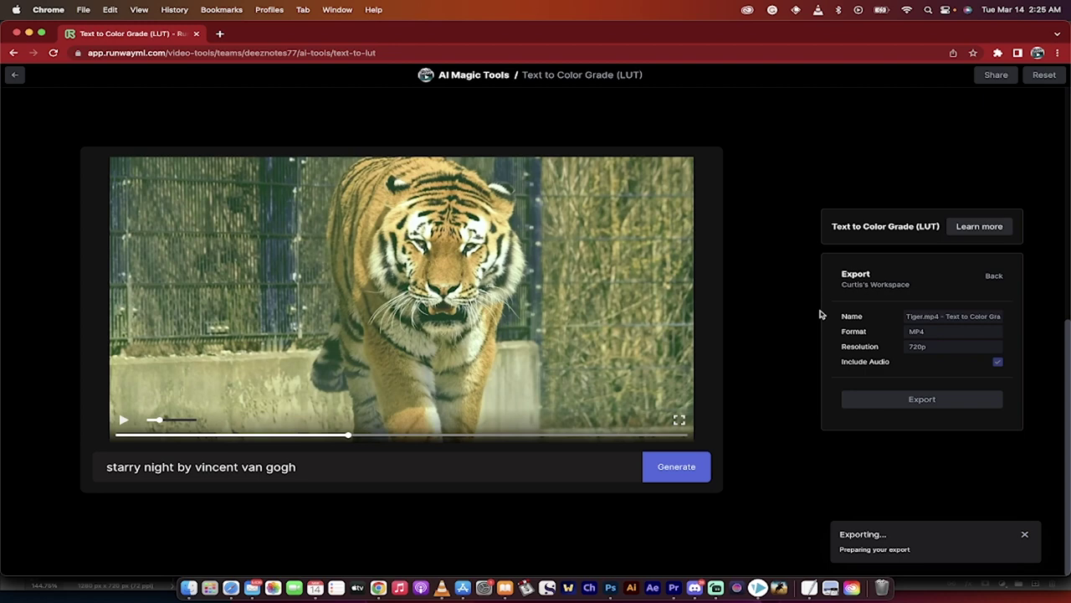